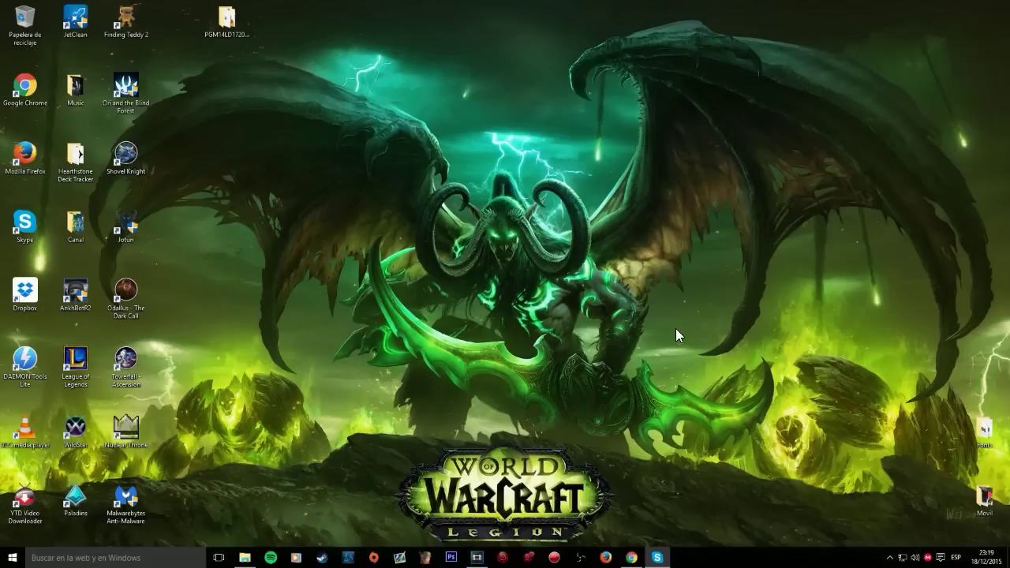
# Switch to Chrome, search Google Fonts for "ubuntu" and add the Ubuntu family to the collection.
pyautogui.click(631, 560)
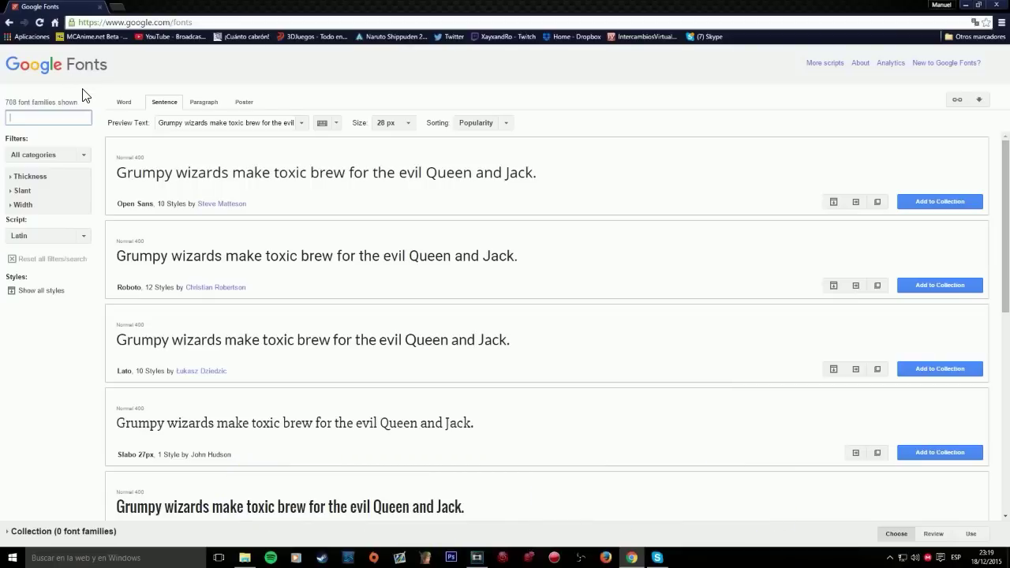
pyautogui.write('buntu')
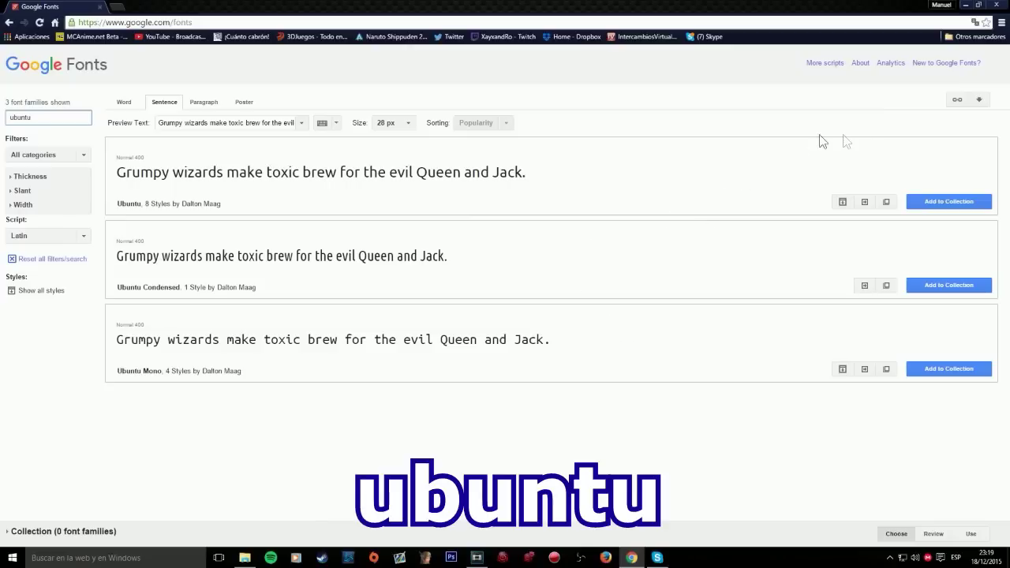
pyautogui.click(953, 204)
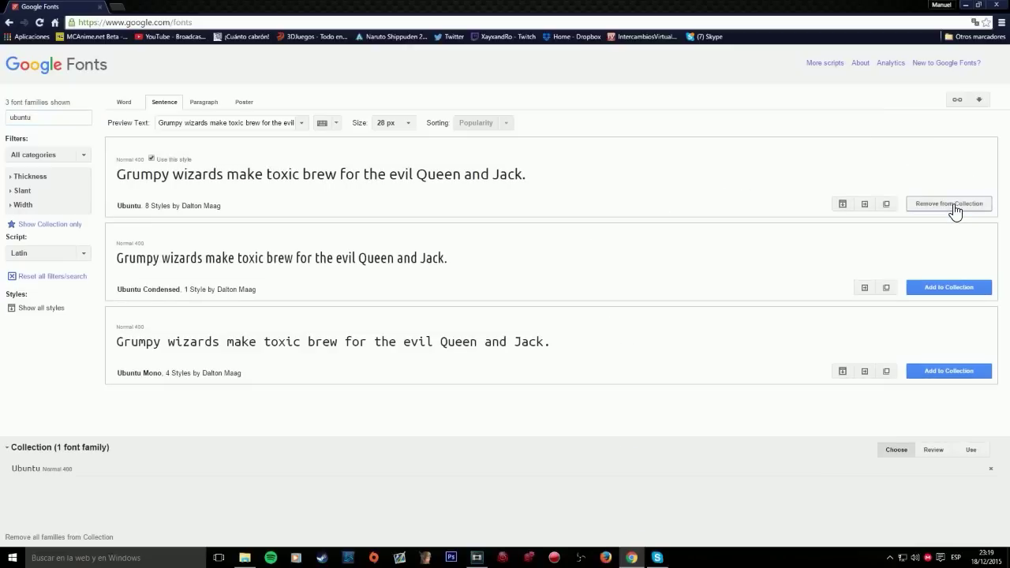
# Download the font collection as a .zip file and open the downloaded archive in WinRAR, dismissing the licence reminder.
pyautogui.click(979, 102)
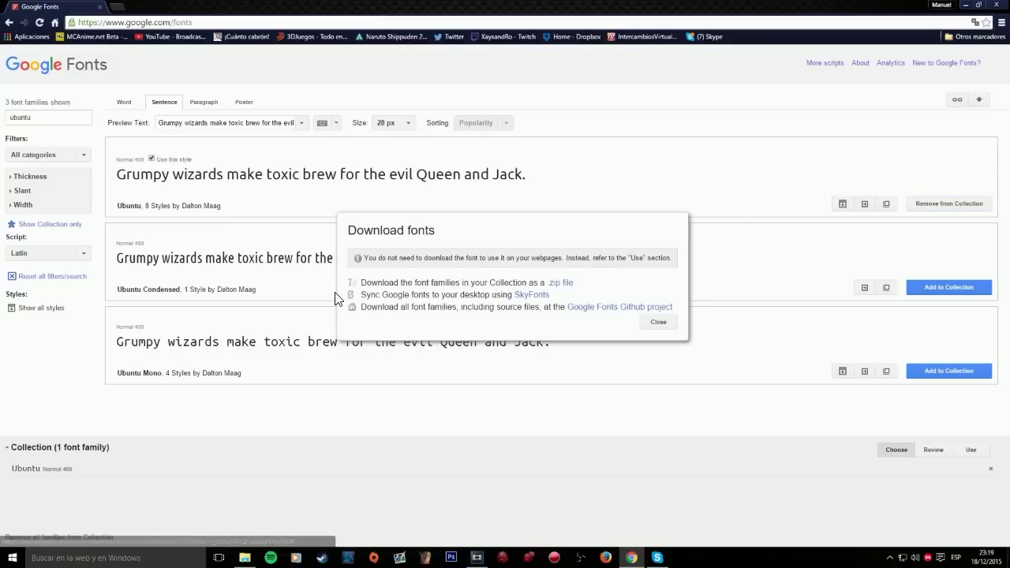
pyautogui.click(559, 285)
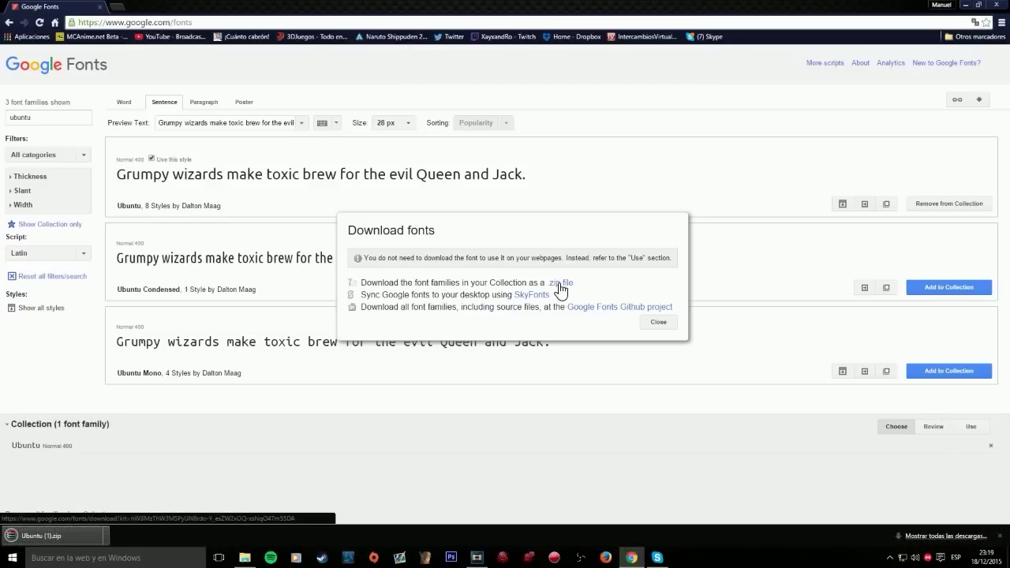
pyautogui.click(48, 536)
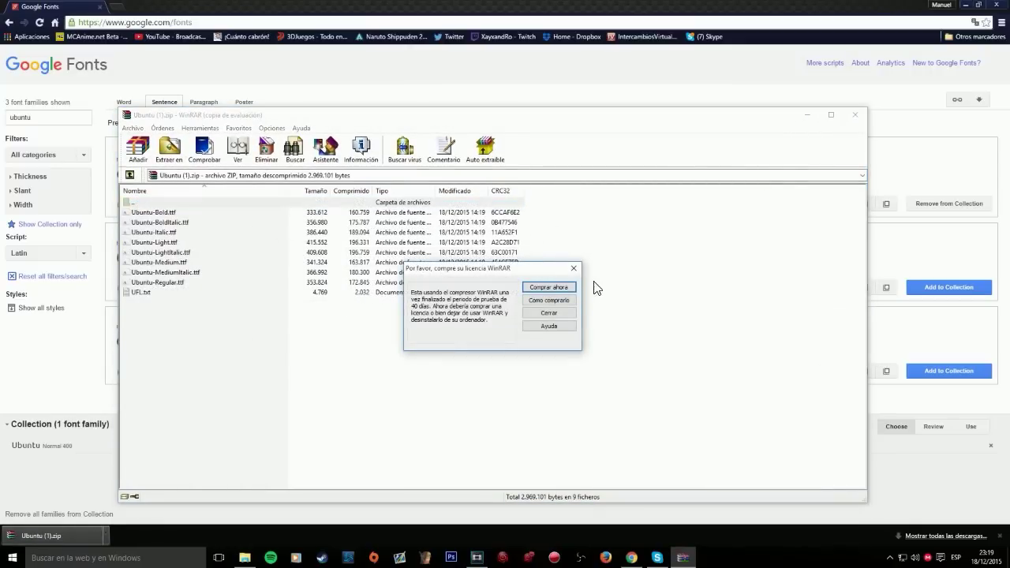
pyautogui.click(574, 268)
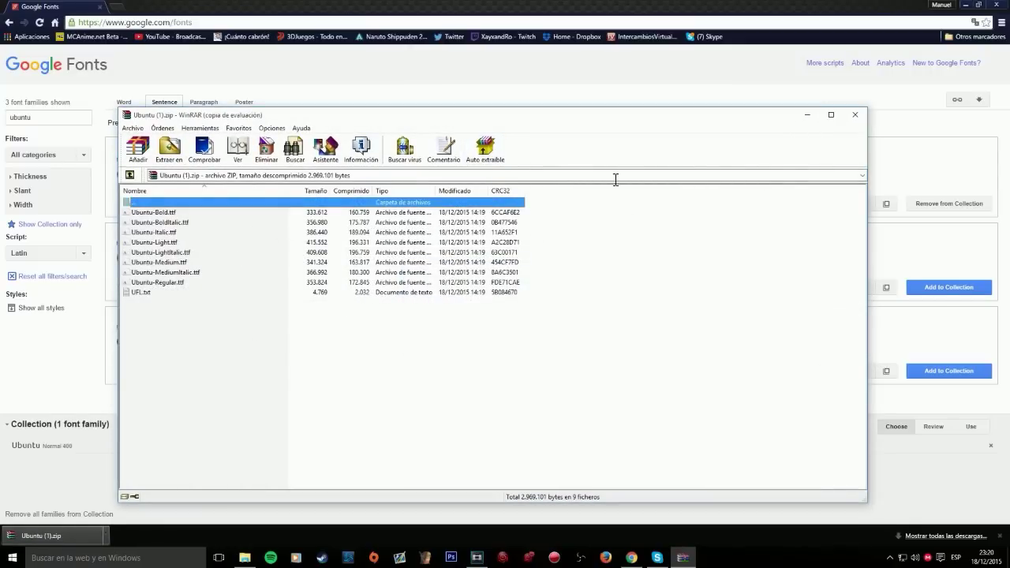
pyautogui.click(807, 116)
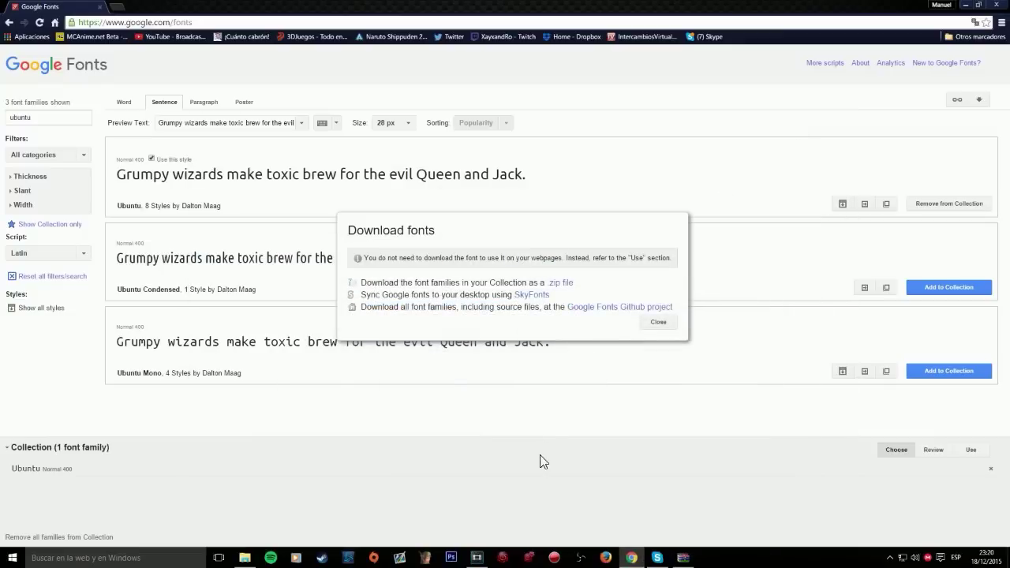
# Switch to File Explorer and create a new folder named Fonts inside the World of Warcraft folder.
pyautogui.click(244, 557)
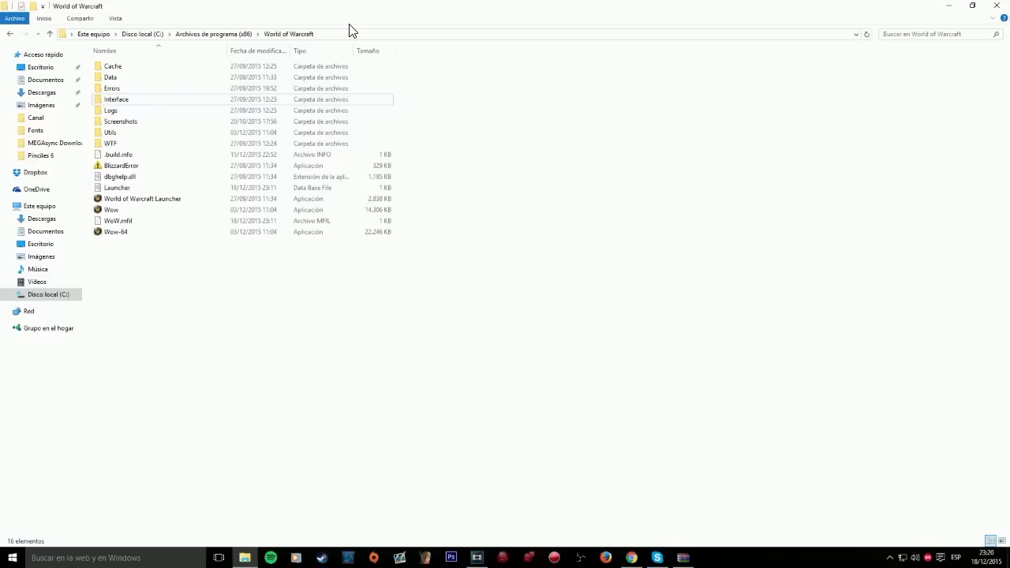
pyautogui.rightClick(501, 350)
pyautogui.moveTo(590, 479)
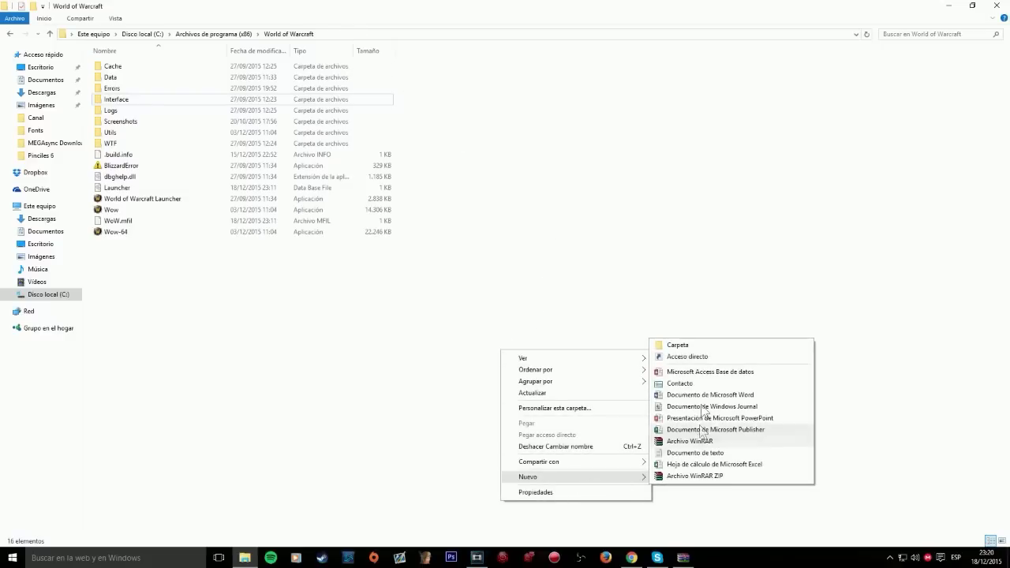
pyautogui.click(683, 349)
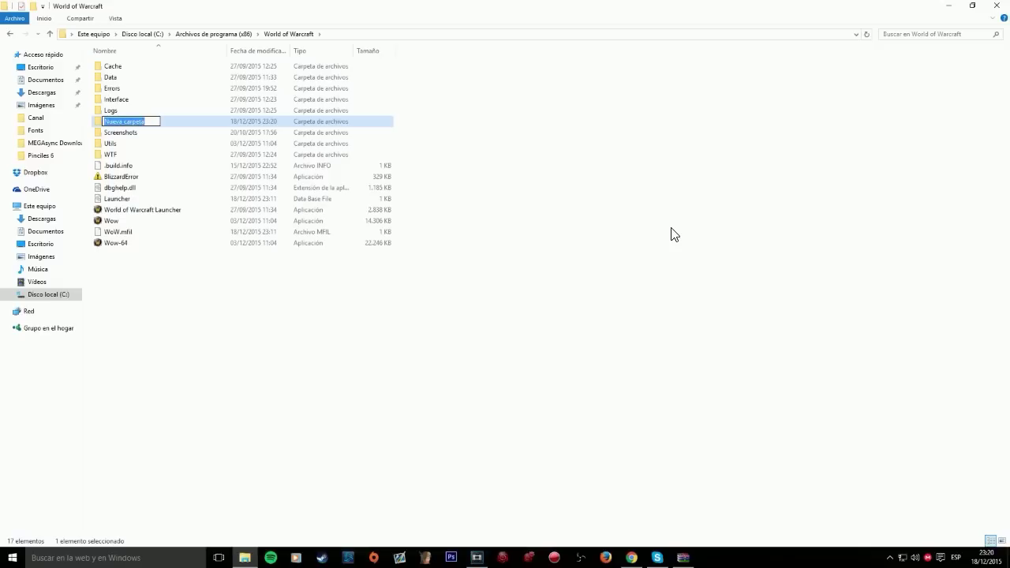
pyautogui.write('FO')
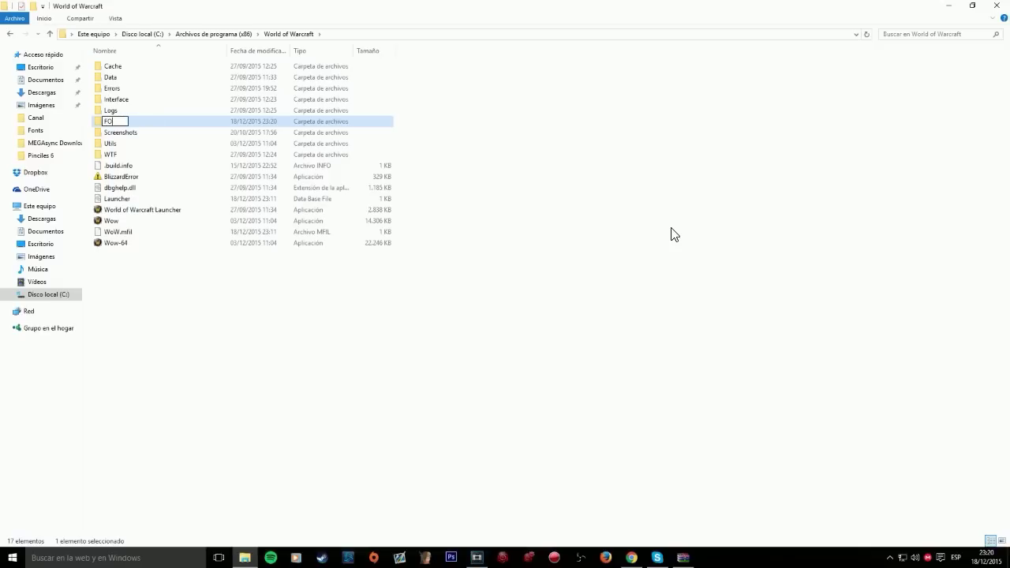
pyautogui.press('BackSpace')
pyautogui.write('ons')
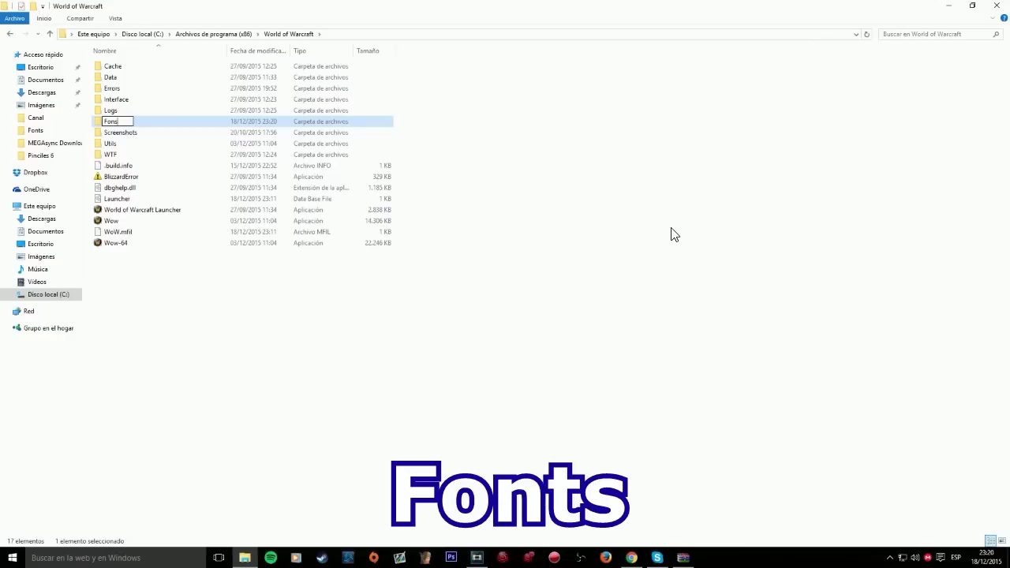
pyautogui.press('BackSpace')
pyautogui.write('ts')
pyautogui.press('Return')
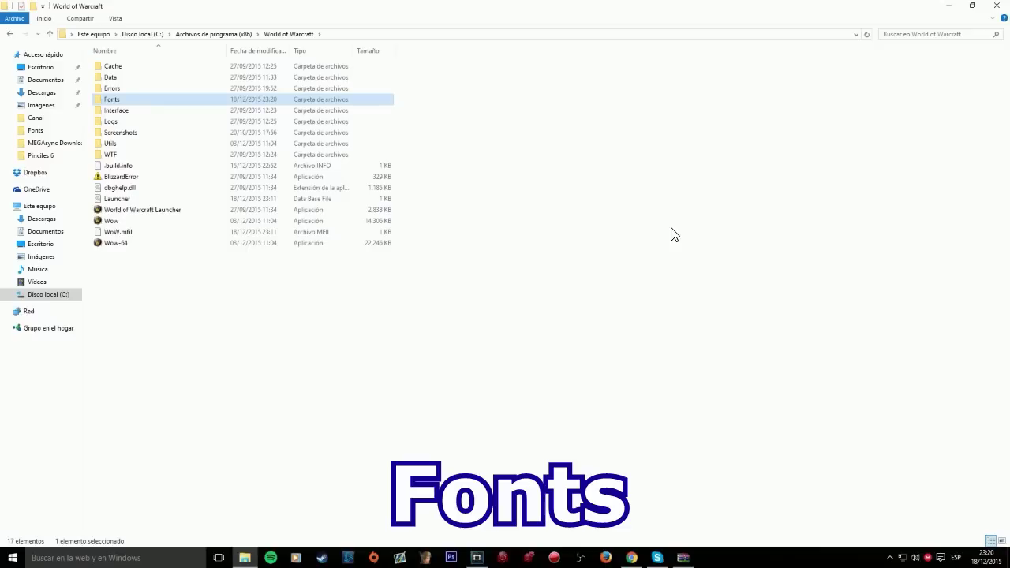
# Open the Fonts folder and extract Ubuntu-Bold.ttf into it from the Ubuntu archive in WinRAR.
pyautogui.doubleClick(124, 106)
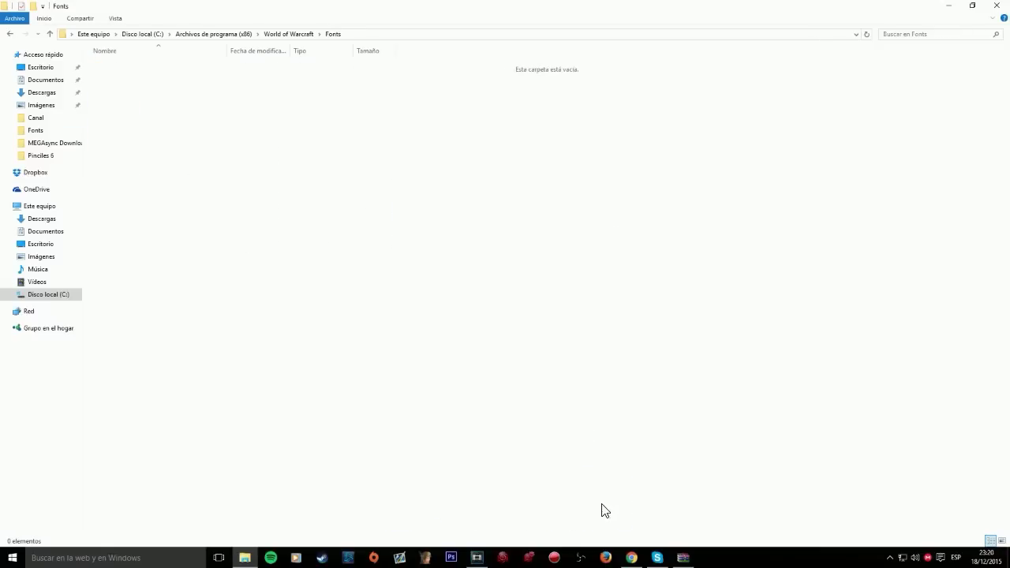
pyautogui.click(685, 558)
pyautogui.moveTo(429, 131); pyautogui.dragTo(653, 138)
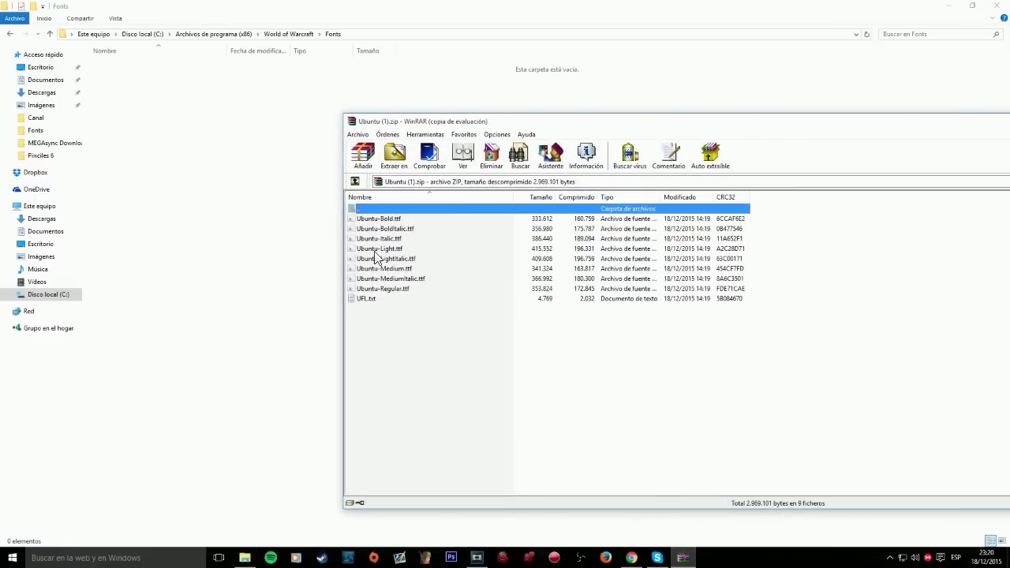
pyautogui.click(376, 220)
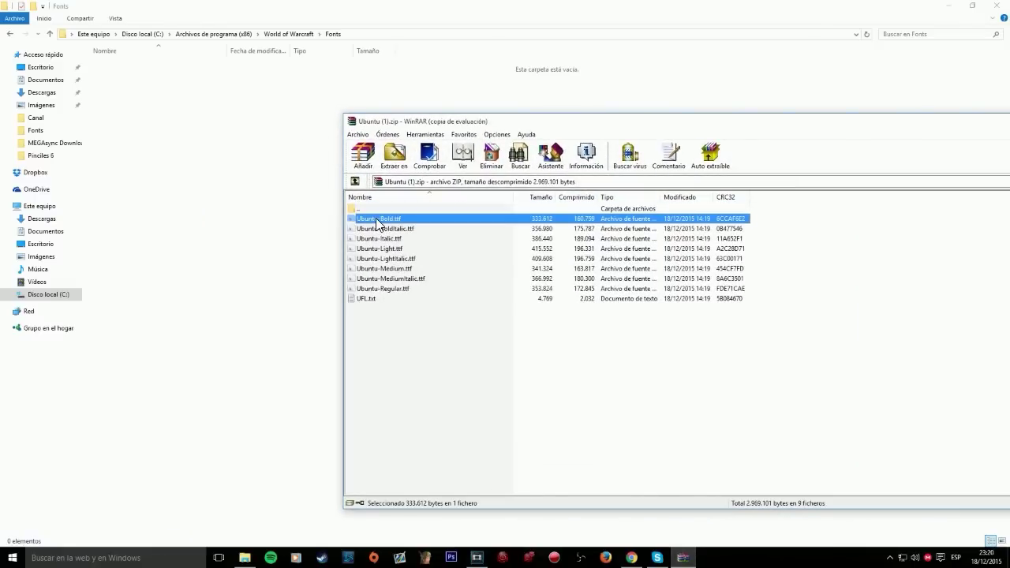
pyautogui.moveTo(375, 220); pyautogui.dragTo(169, 128)
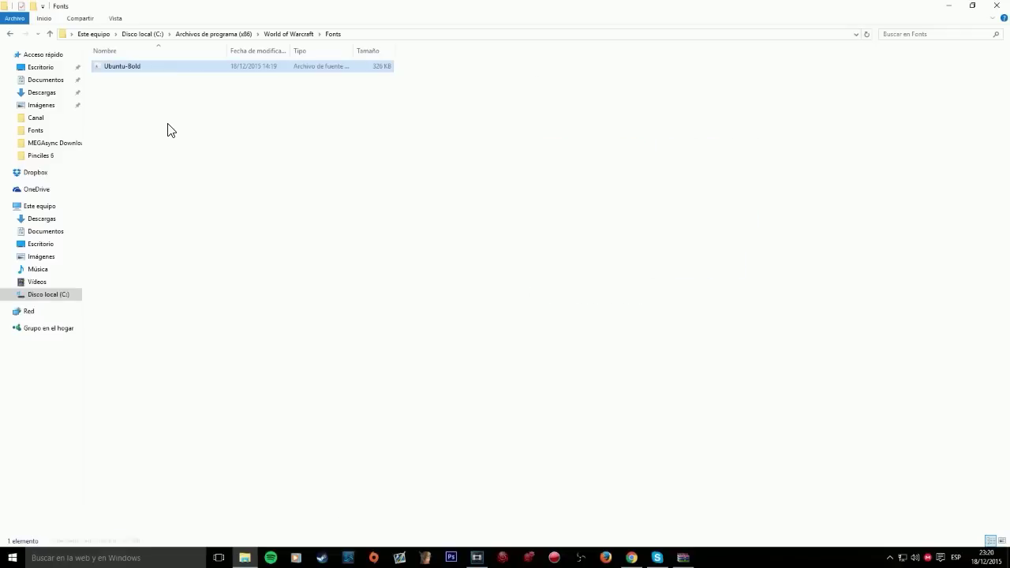
# Rename the extracted Ubuntu-Bold font file as ARIALN.
pyautogui.click(133, 67)
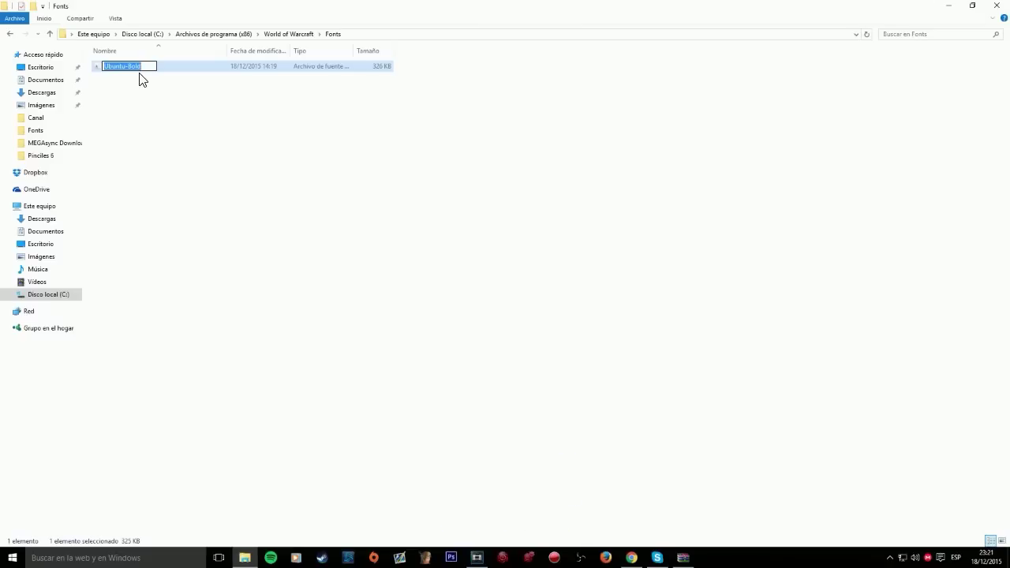
pyautogui.write('ARIALN')
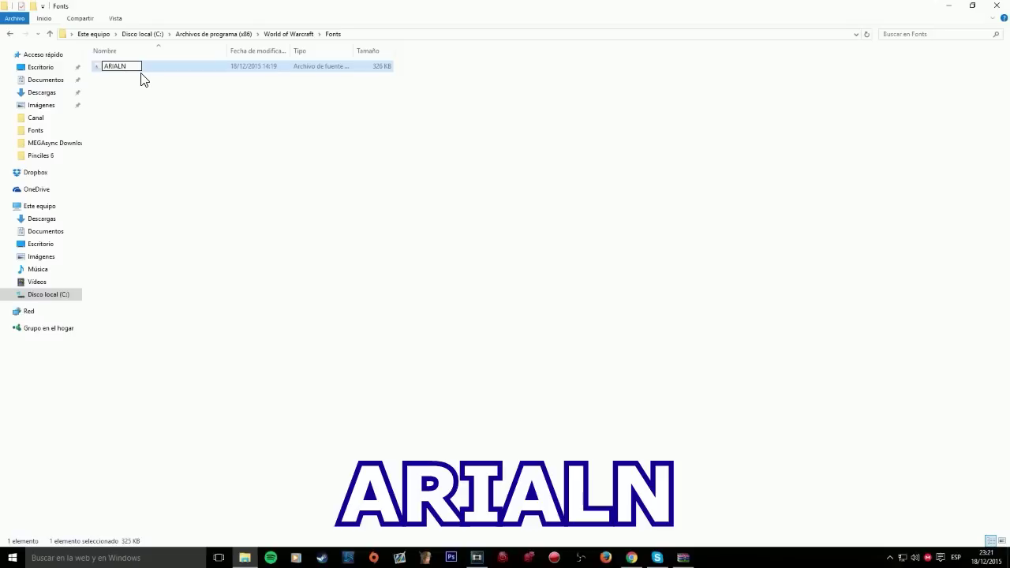
pyautogui.press('Return')
# Extract a second copy of Ubuntu-Bold.ttf from the archive into the Fonts folder and rename it as FRIZQT__.
pyautogui.click(684, 557)
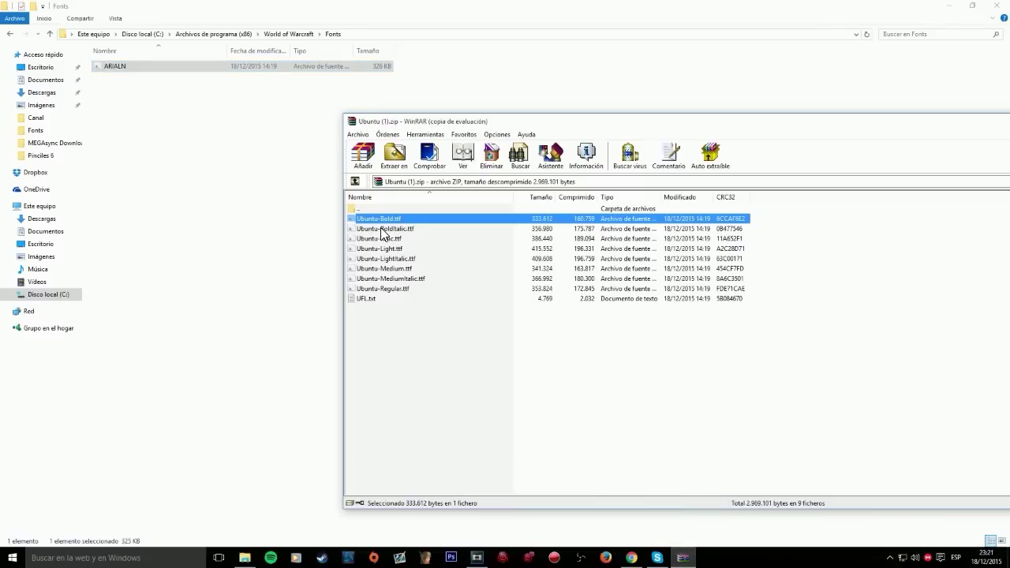
pyautogui.moveTo(377, 221); pyautogui.dragTo(132, 87)
pyautogui.click(132, 82)
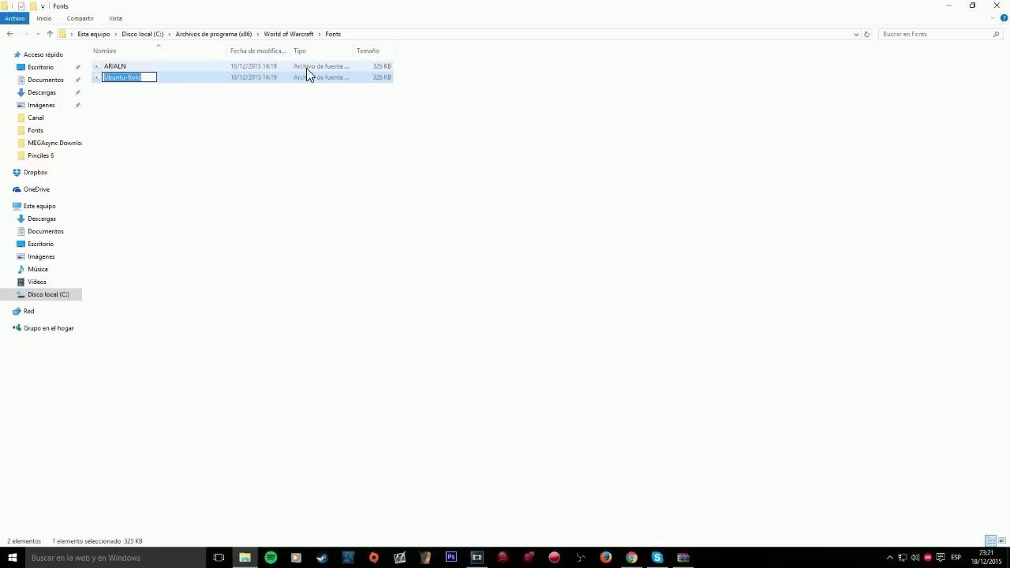
pyautogui.write('FRIZQT')
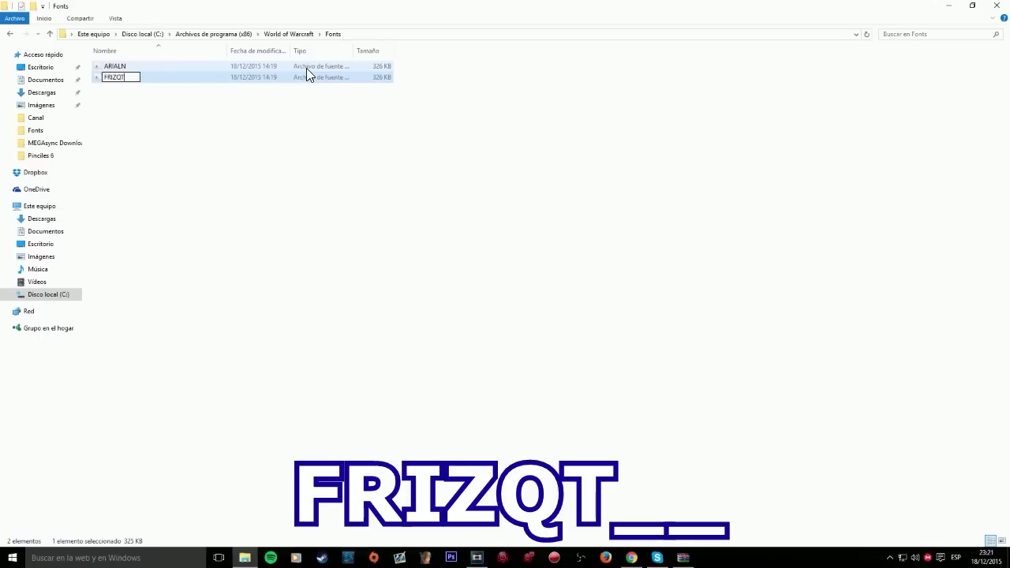
pyautogui.write('__')
pyautogui.press('Return')
# Extract a third copy of Ubuntu-Bold.ttf from the archive into the Fonts folder and rename it as MORPHEUS.
pyautogui.click(354, 203)
pyautogui.hotkey('alt', 'Tab')
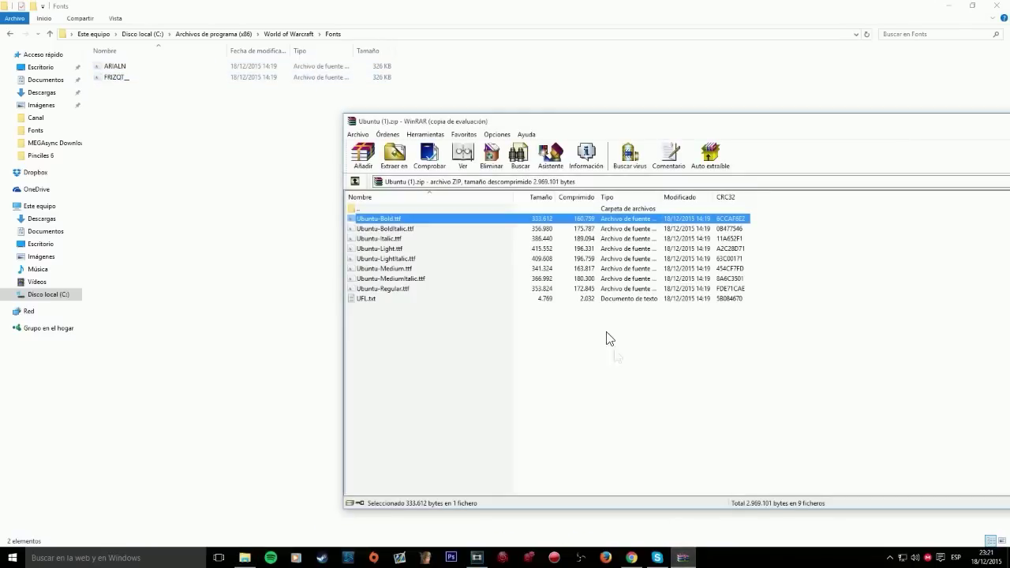
pyautogui.moveTo(393, 219); pyautogui.dragTo(198, 176)
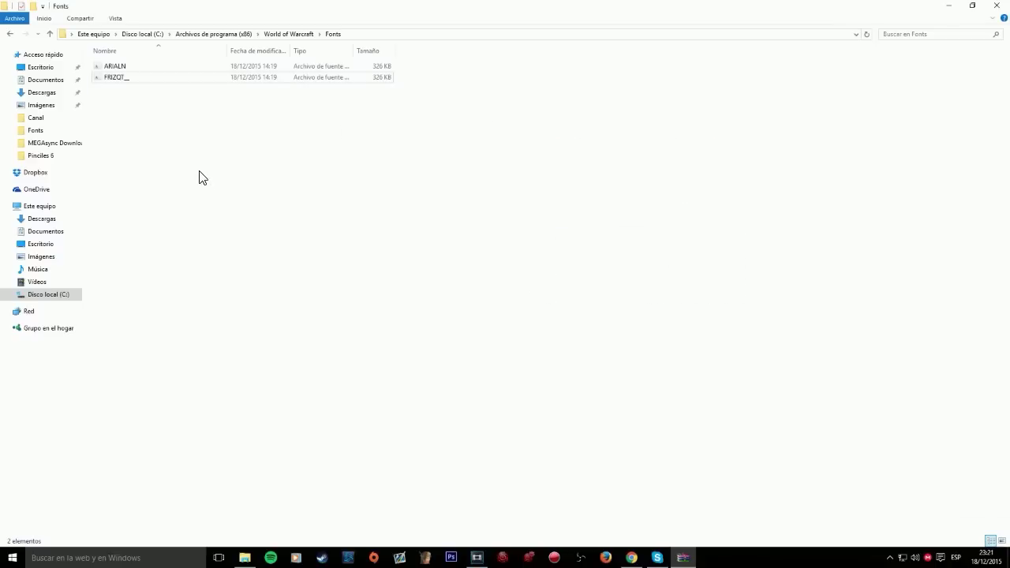
pyautogui.click(113, 92)
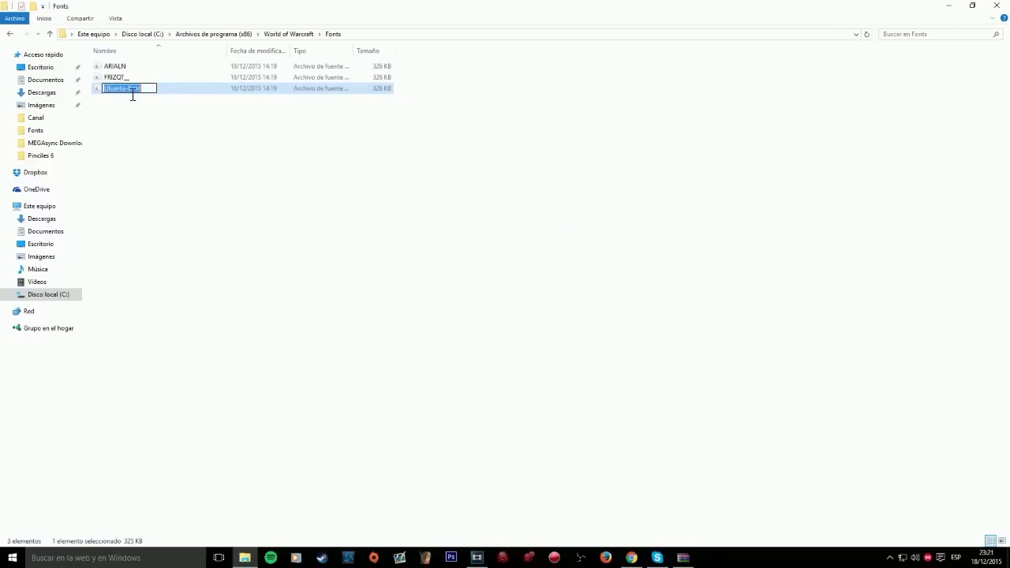
pyautogui.write('MORPHEUS')
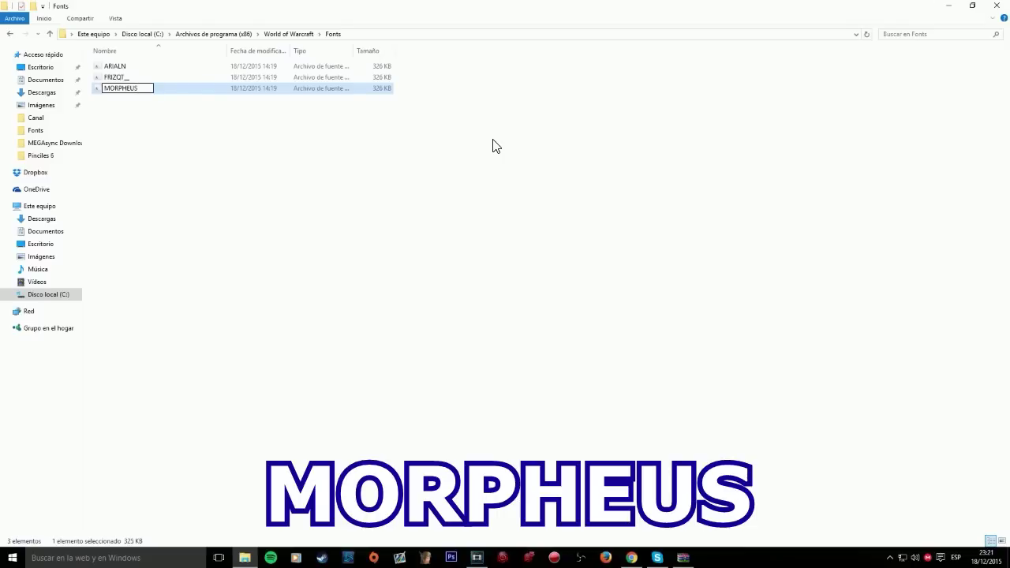
pyautogui.press('Return')
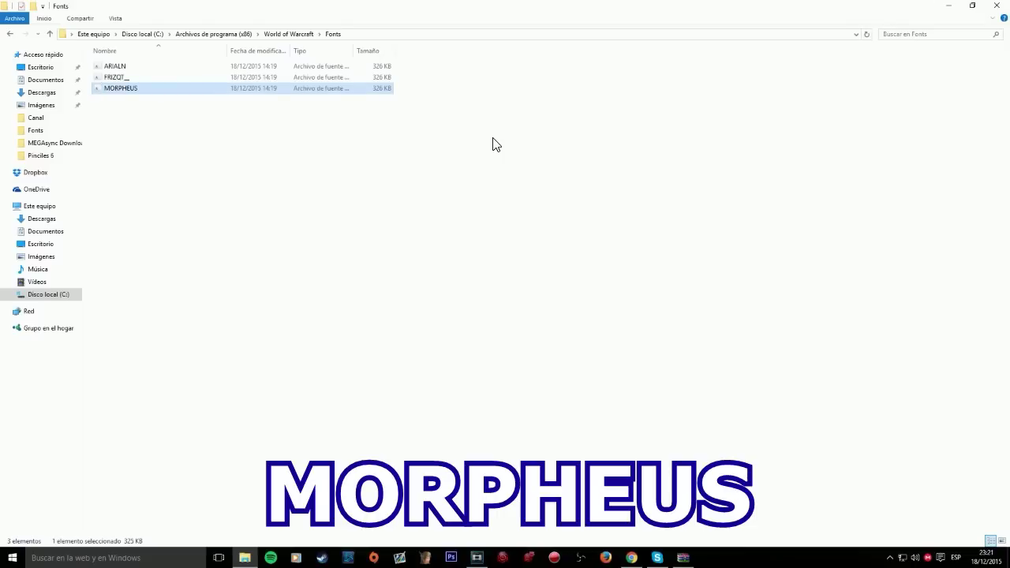
# Extract a fourth copy of Ubuntu-Bold.ttf from the archive into the Fonts folder and rename it as skurri.
pyautogui.click(447, 156)
pyautogui.hotkey('alt', 'Tab')
pyautogui.moveTo(380, 221); pyautogui.dragTo(150, 150)
pyautogui.click(122, 100)
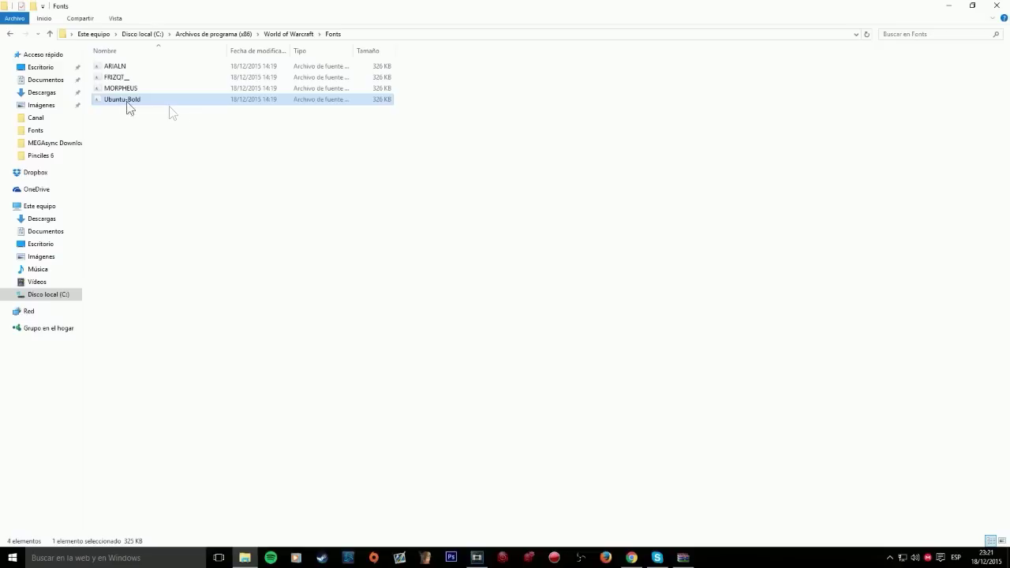
pyautogui.write('skurri')
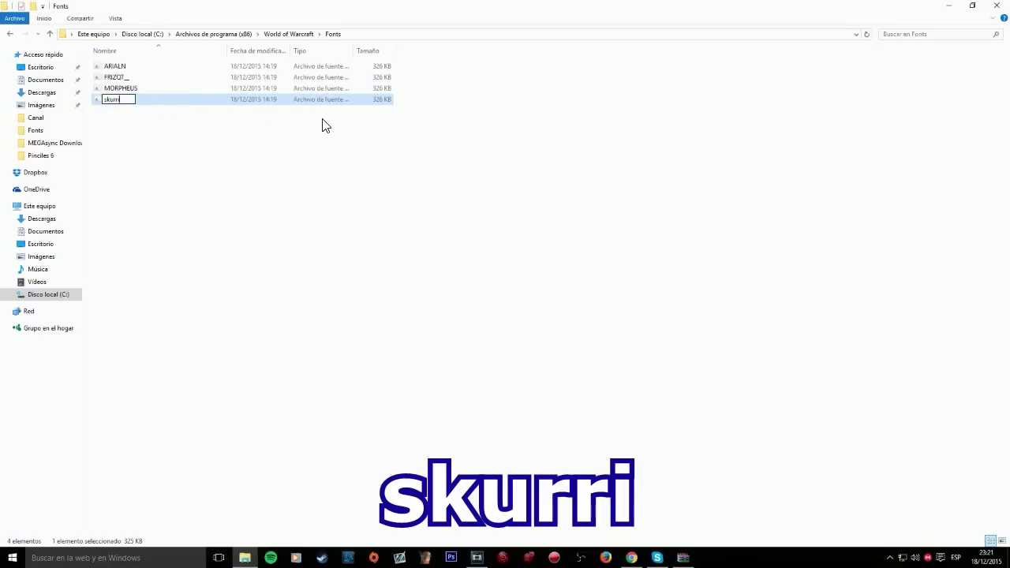
pyautogui.press('Return')
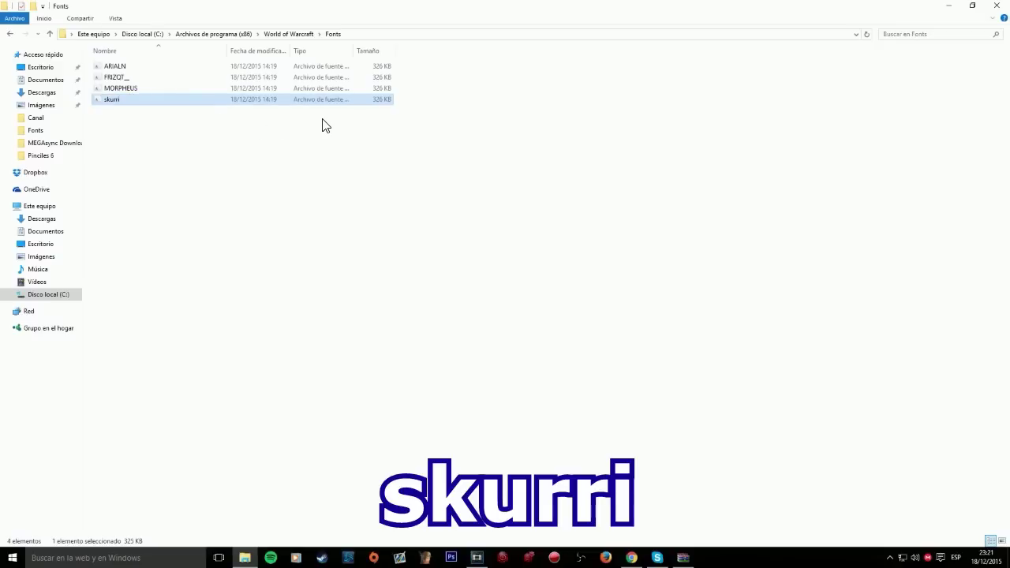